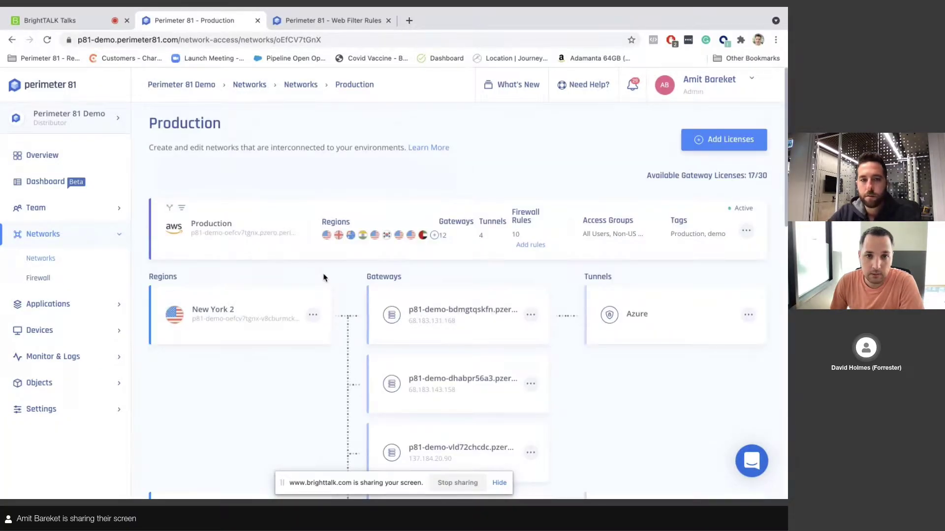
{"action": "scroll", "coordinate": [330, 280], "scroll_direction": "down", "scroll_amount": 1}
{"action": "scroll", "coordinate": [331, 279], "scroll_direction": "down", "scroll_amount": 1}
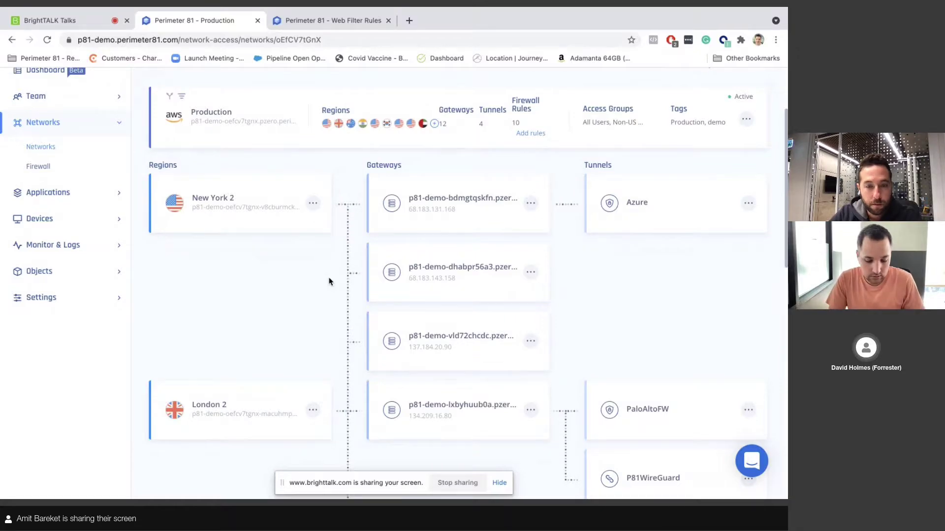
- Zoom the browser out to see more of the Production network topology
{"action": "key", "text": "ctrl+minus"}
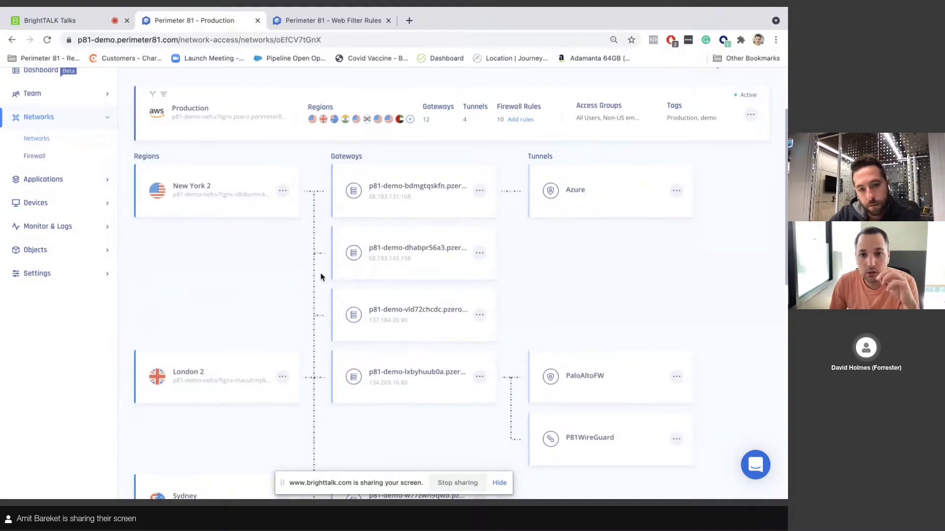
{"action": "scroll", "coordinate": [321, 276], "scroll_direction": "down", "scroll_amount": 1}
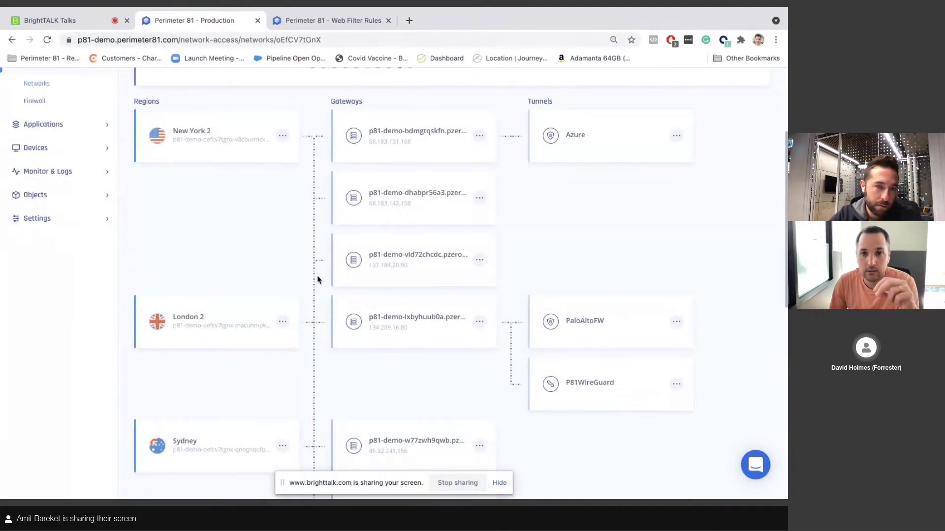
{"action": "scroll", "coordinate": [312, 282], "scroll_direction": "down", "scroll_amount": 2}
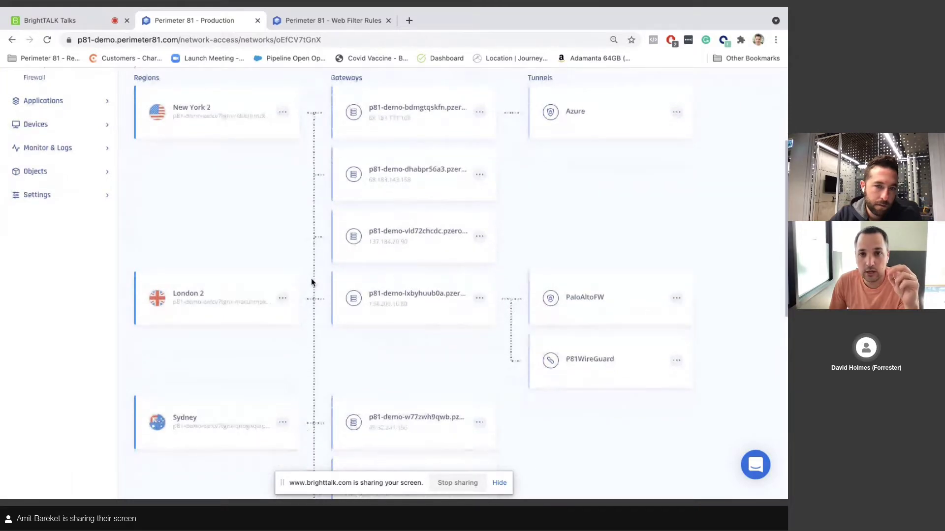
{"action": "scroll", "coordinate": [311, 283], "scroll_direction": "up", "scroll_amount": 2}
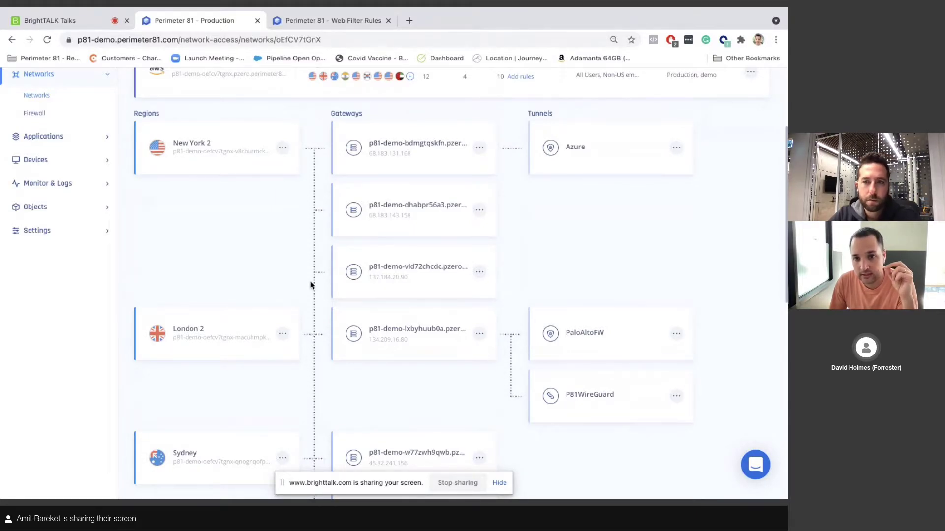
{"action": "scroll", "coordinate": [312, 285], "scroll_direction": "up", "scroll_amount": 1}
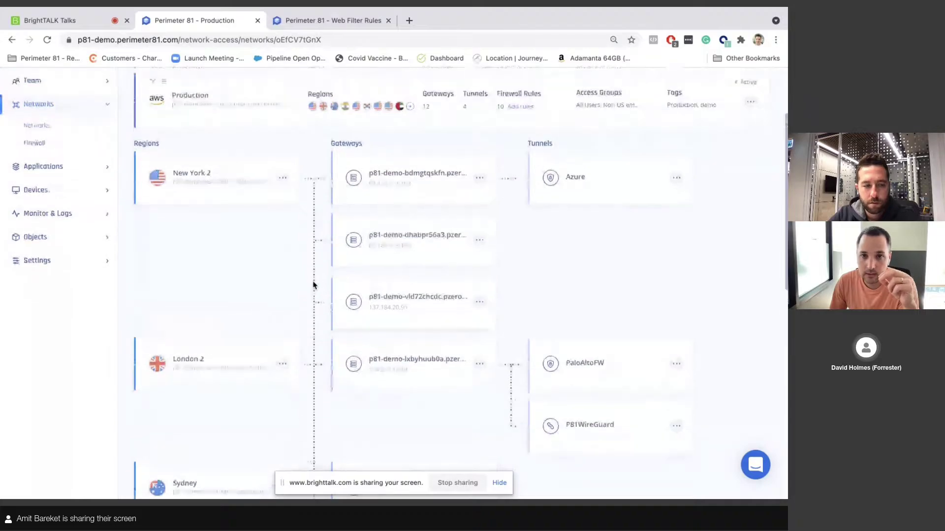
{"action": "left_click", "coordinate": [481, 271]}
{"action": "left_click", "coordinate": [458, 289]}
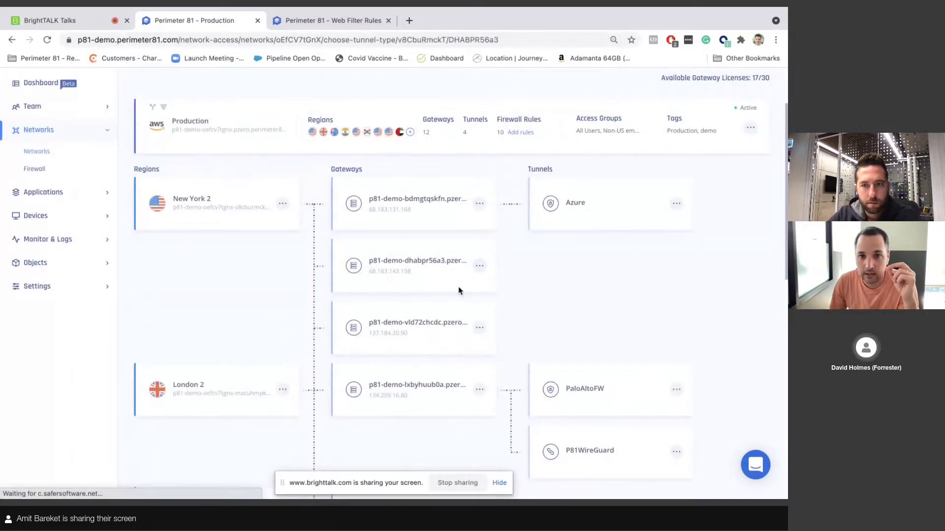
{"action": "left_click", "coordinate": [405, 272]}
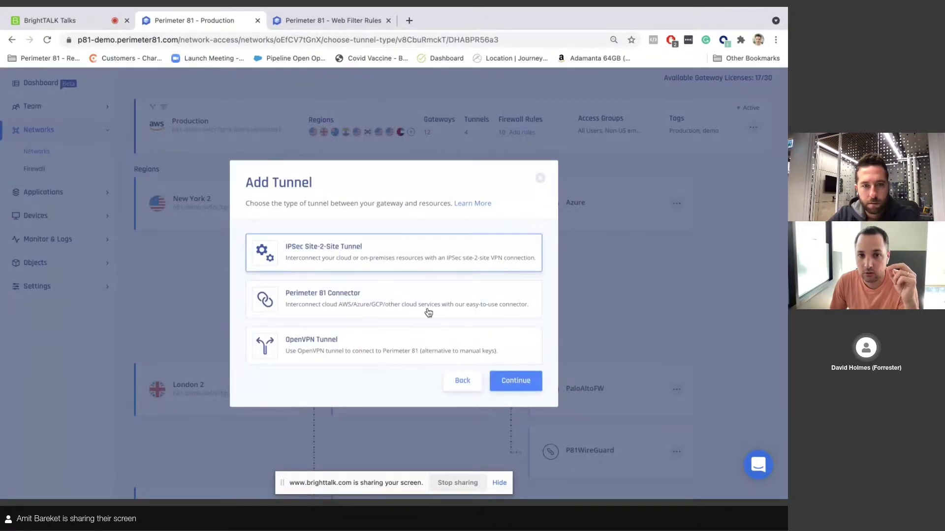
{"action": "left_click", "coordinate": [428, 313]}
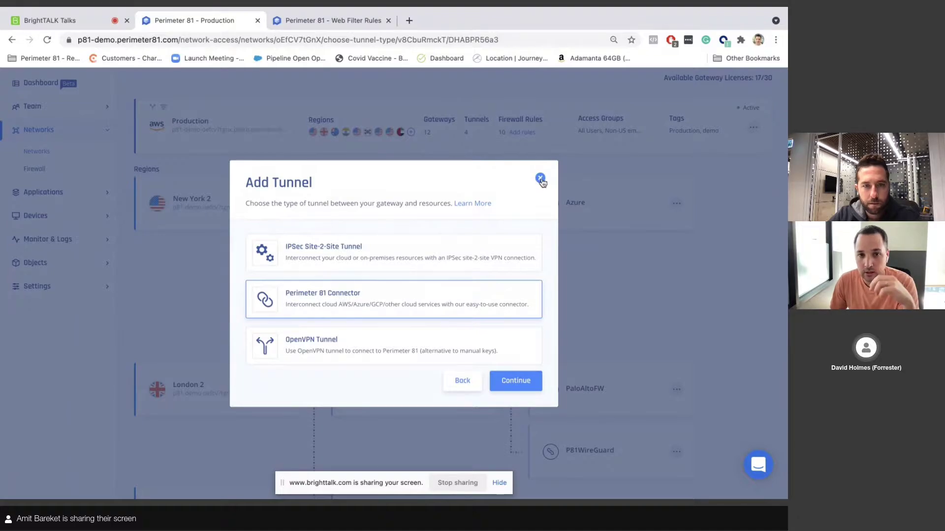
{"action": "left_click", "coordinate": [540, 180]}
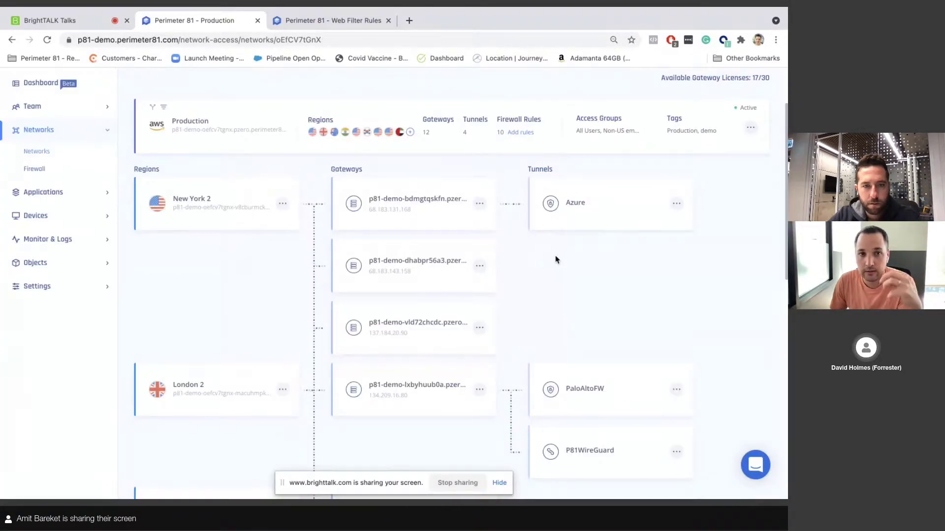
{"action": "scroll", "coordinate": [555, 259], "scroll_direction": "up", "scroll_amount": 1}
{"action": "scroll", "coordinate": [555, 259], "scroll_direction": "up", "scroll_amount": 2}
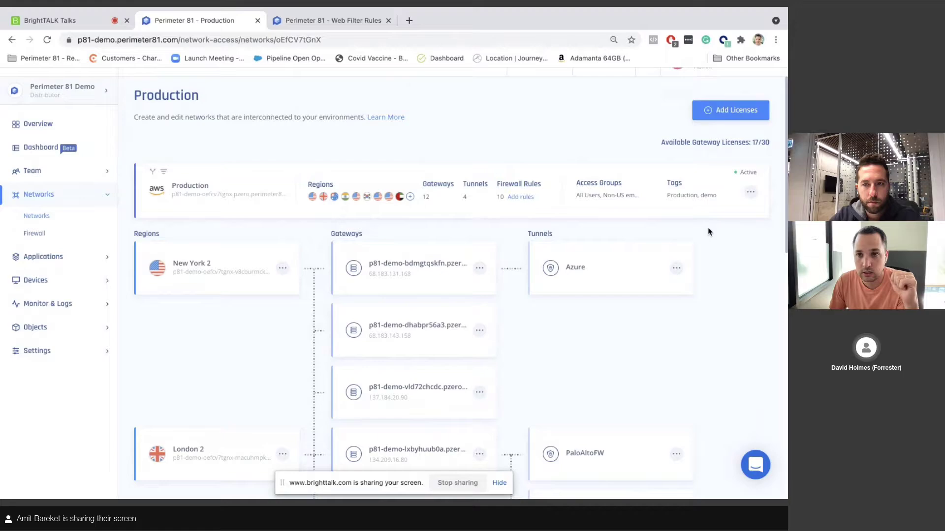
{"action": "left_click", "coordinate": [752, 193]}
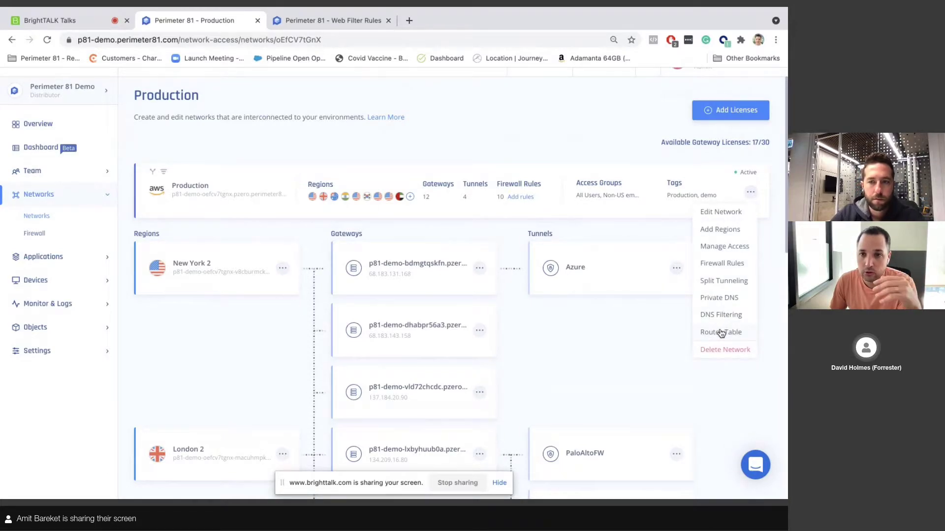
{"action": "left_click", "coordinate": [569, 321]}
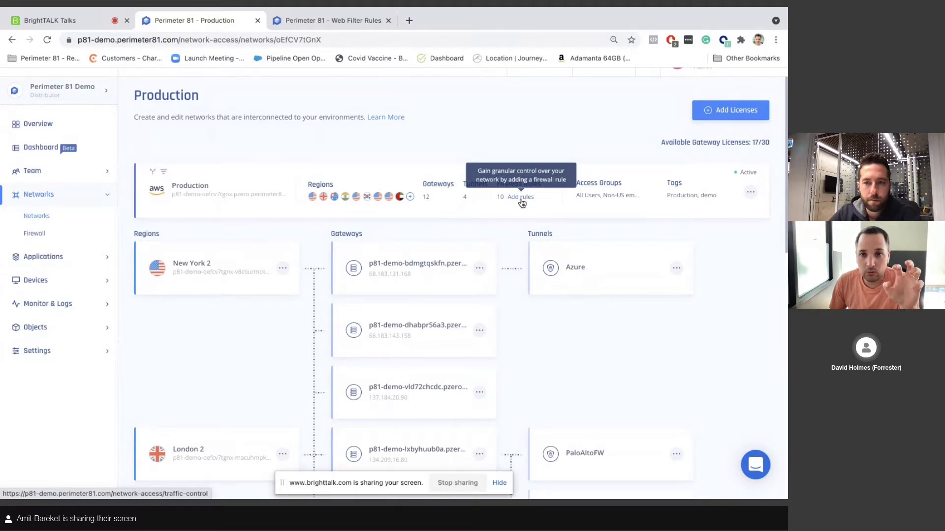
{"action": "left_click", "coordinate": [520, 199]}
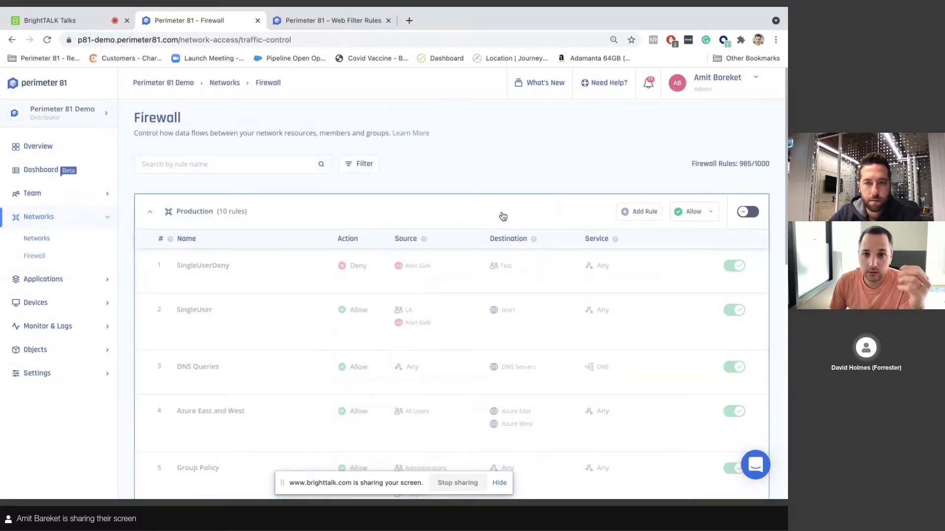
{"action": "left_click", "coordinate": [746, 213]}
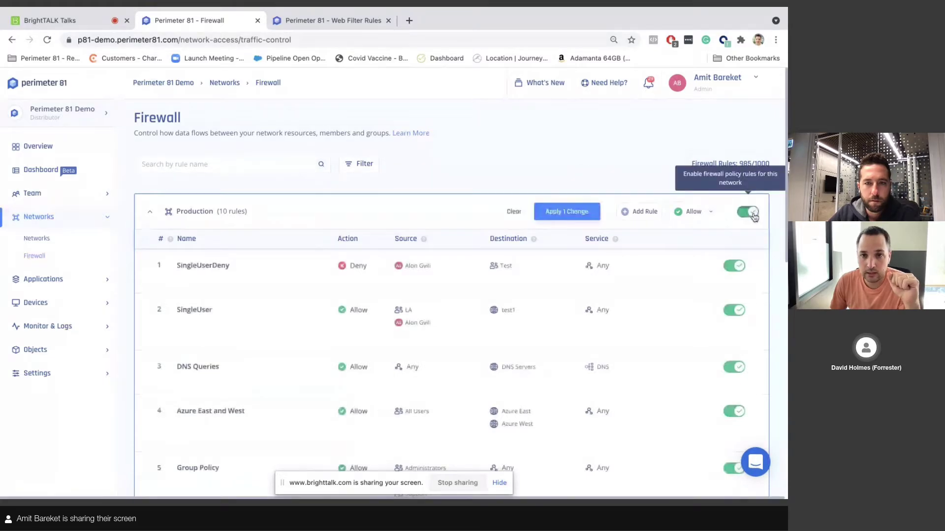
{"action": "scroll", "coordinate": [519, 219], "scroll_direction": "down", "scroll_amount": 3}
{"action": "scroll", "coordinate": [530, 234], "scroll_direction": "down", "scroll_amount": 1}
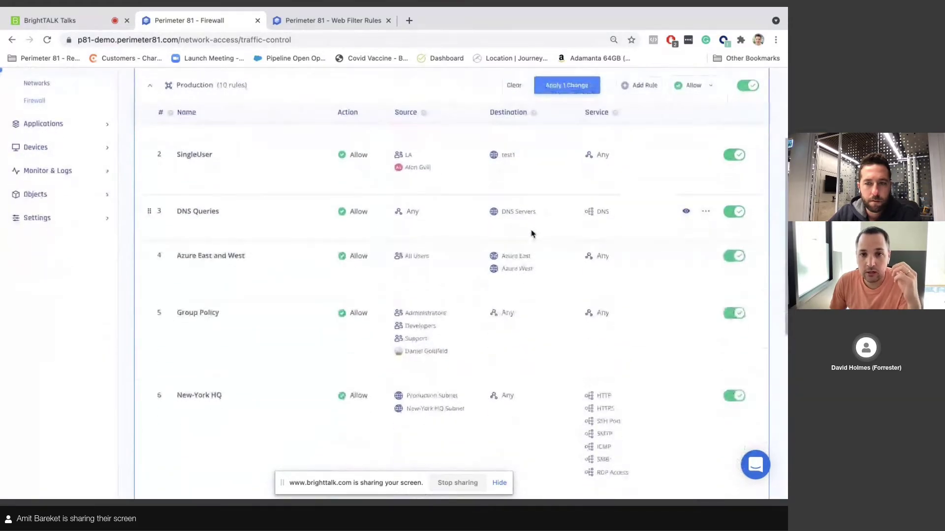
{"action": "scroll", "coordinate": [531, 234], "scroll_direction": "down", "scroll_amount": 1}
{"action": "scroll", "coordinate": [547, 265], "scroll_direction": "down", "scroll_amount": 1}
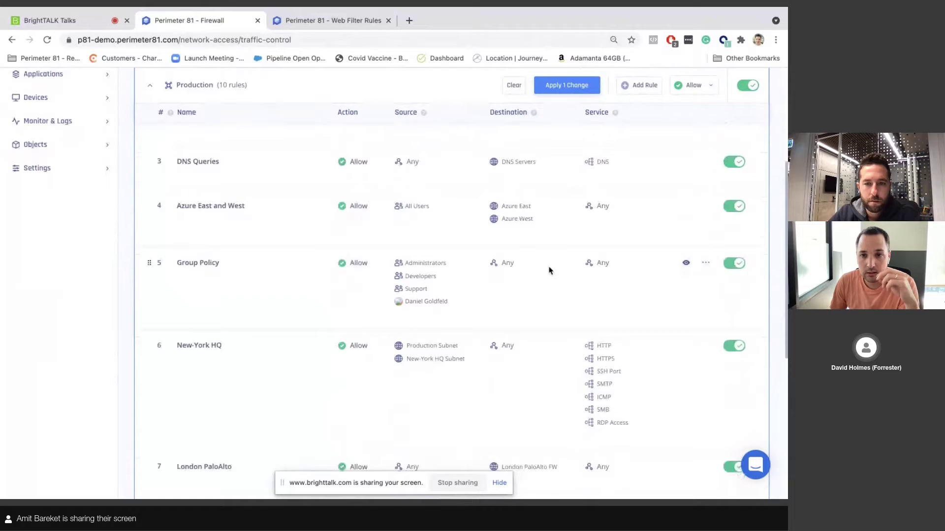
{"action": "scroll", "coordinate": [548, 266], "scroll_direction": "down", "scroll_amount": 1}
{"action": "scroll", "coordinate": [549, 268], "scroll_direction": "down", "scroll_amount": 2}
{"action": "scroll", "coordinate": [550, 271], "scroll_direction": "down", "scroll_amount": 2}
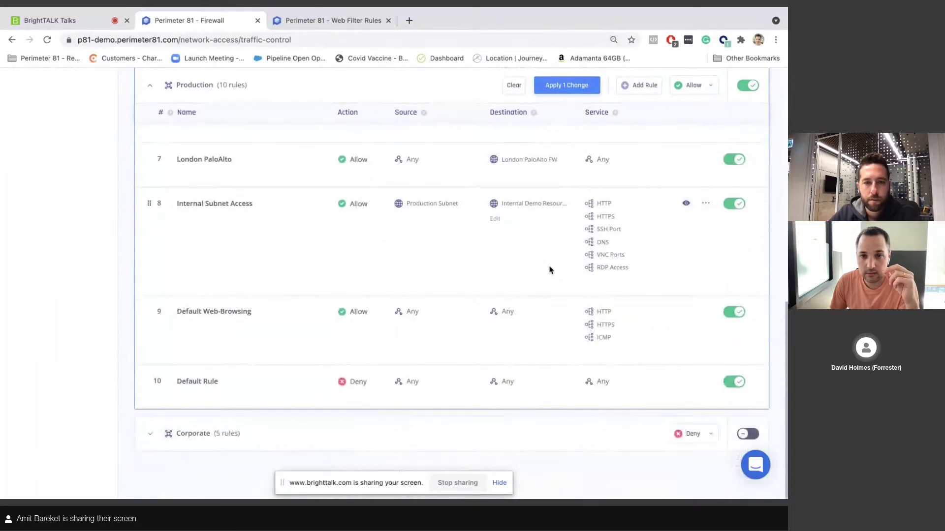
{"action": "scroll", "coordinate": [549, 271], "scroll_direction": "up", "scroll_amount": 3}
{"action": "scroll", "coordinate": [549, 270], "scroll_direction": "up", "scroll_amount": 2}
{"action": "scroll", "coordinate": [548, 268], "scroll_direction": "up", "scroll_amount": 1}
{"action": "scroll", "coordinate": [548, 268], "scroll_direction": "up", "scroll_amount": 1}
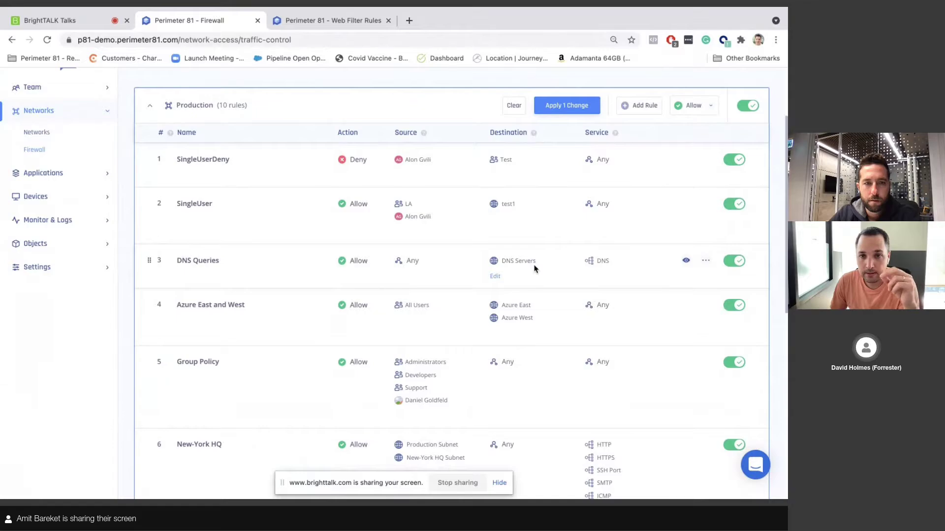
{"action": "scroll", "coordinate": [535, 268], "scroll_direction": "down", "scroll_amount": 2}
{"action": "scroll", "coordinate": [536, 271], "scroll_direction": "down", "scroll_amount": 2}
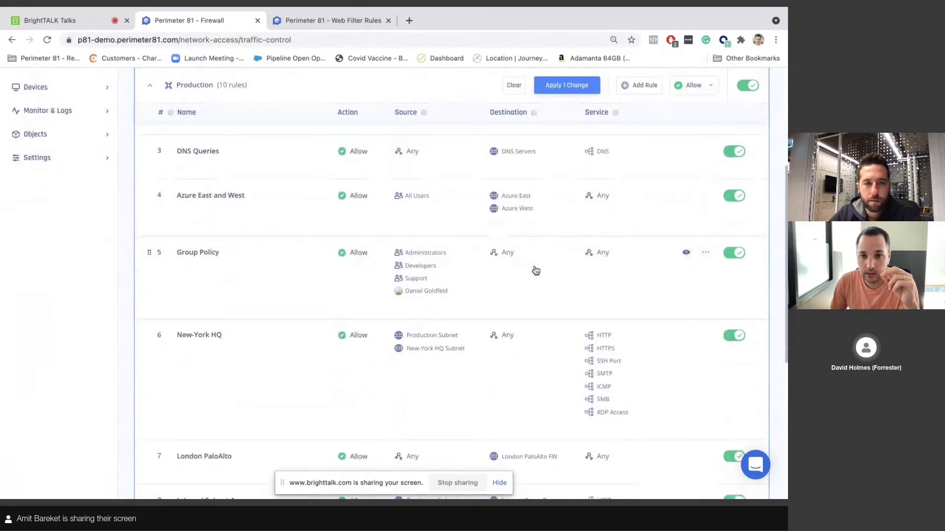
{"action": "scroll", "coordinate": [536, 270], "scroll_direction": "down", "scroll_amount": 2}
{"action": "scroll", "coordinate": [536, 270], "scroll_direction": "down", "scroll_amount": 3}
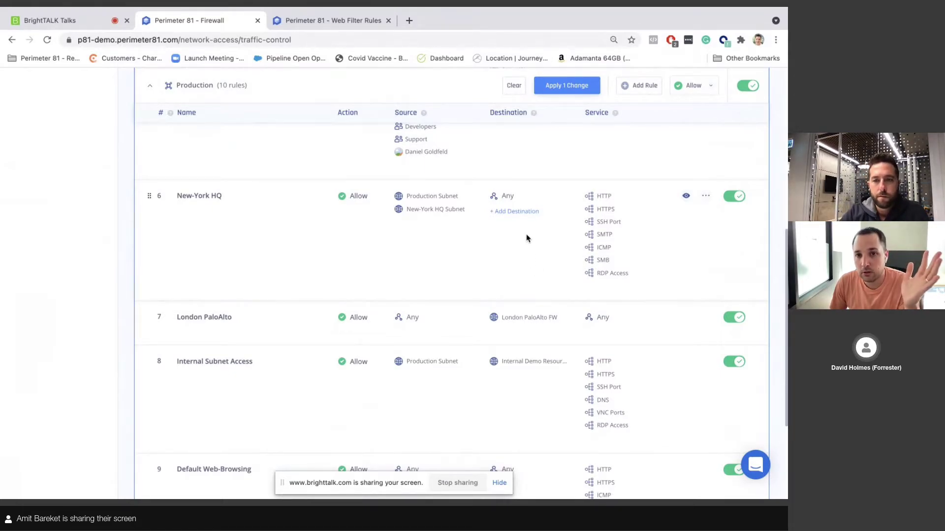
{"action": "scroll", "coordinate": [526, 239], "scroll_direction": "up", "scroll_amount": 3}
{"action": "scroll", "coordinate": [526, 239], "scroll_direction": "up", "scroll_amount": 2}
{"action": "scroll", "coordinate": [526, 238], "scroll_direction": "up", "scroll_amount": 3}
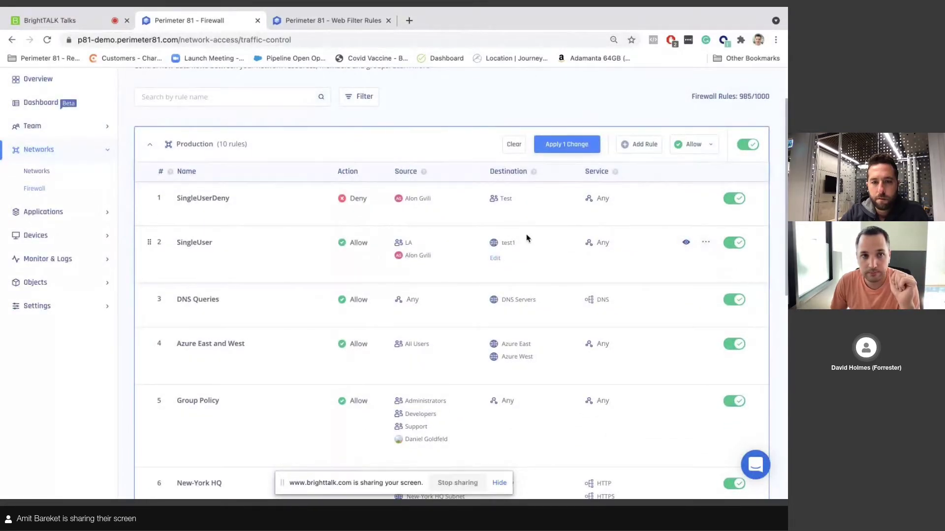
- Discard the pending firewall change, open Devices > Downloads, and check the agent status dropdown
{"action": "left_click", "coordinate": [75, 234]}
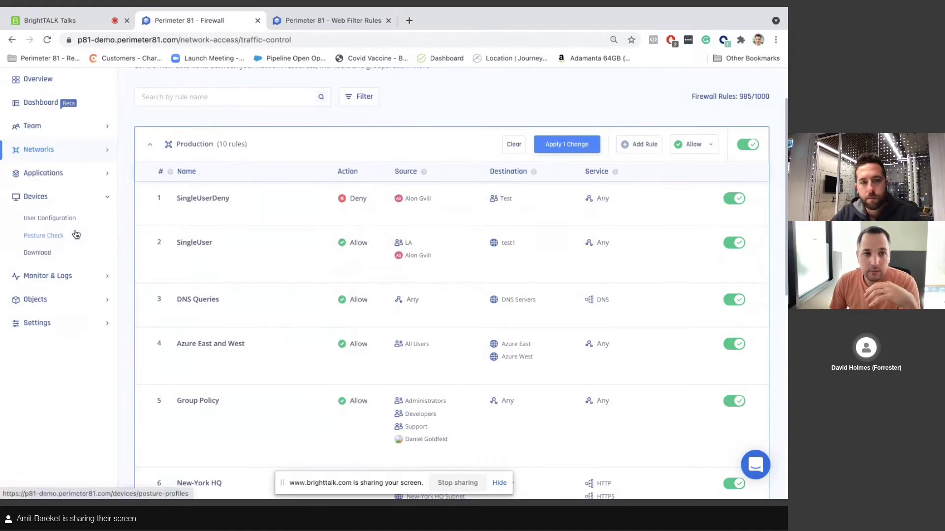
{"action": "left_click", "coordinate": [48, 251]}
{"action": "left_click", "coordinate": [470, 331]}
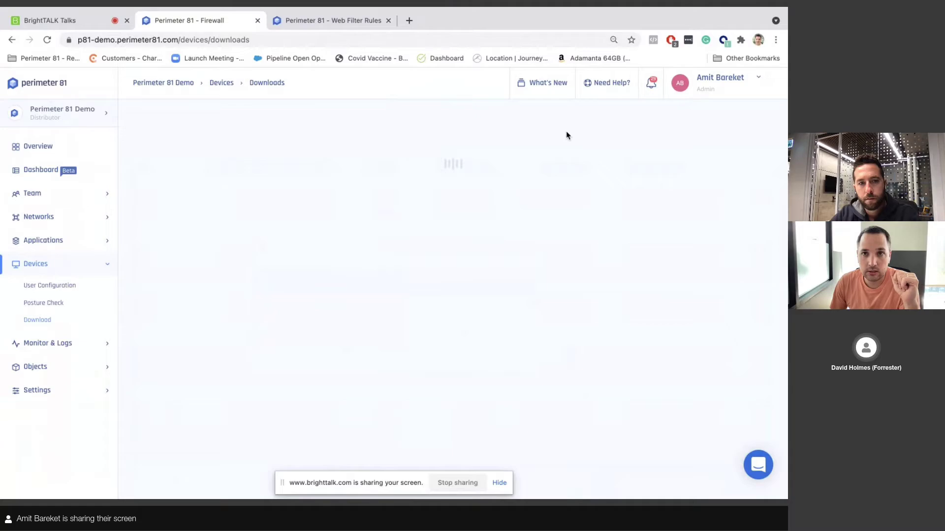
{"action": "left_click", "coordinate": [554, 14]}
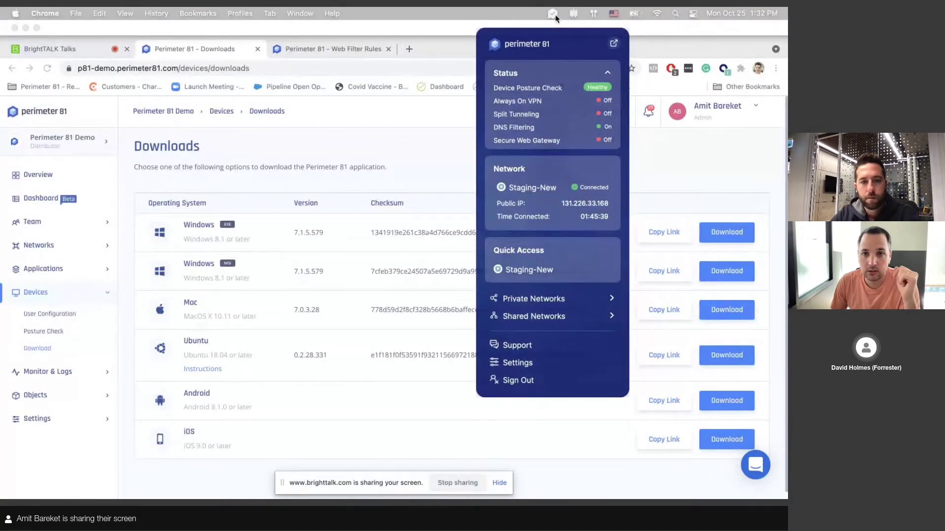
{"action": "left_click", "coordinate": [553, 14]}
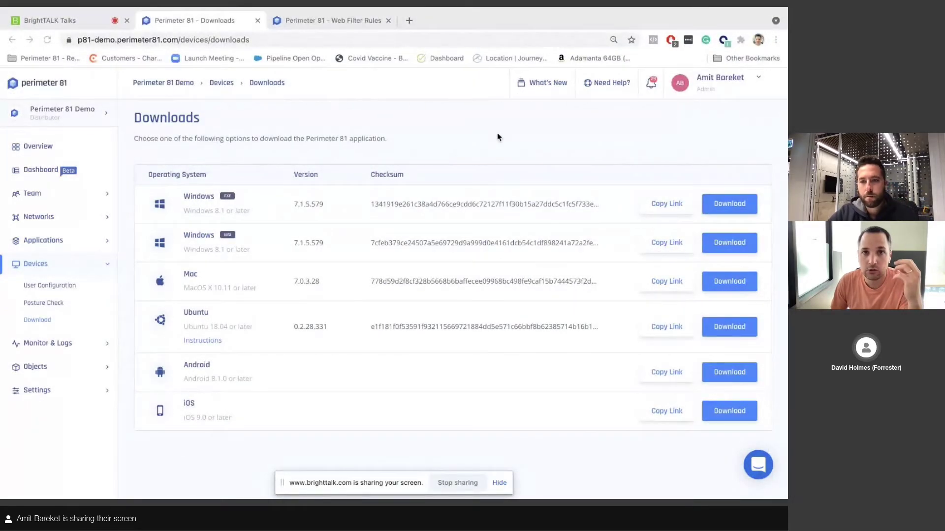
- Load whatismyip.com in a new tab and highlight the 'ISP: Perimeter 81 LLC' line
{"action": "left_click", "coordinate": [410, 20]}
{"action": "type", "text": "what"}
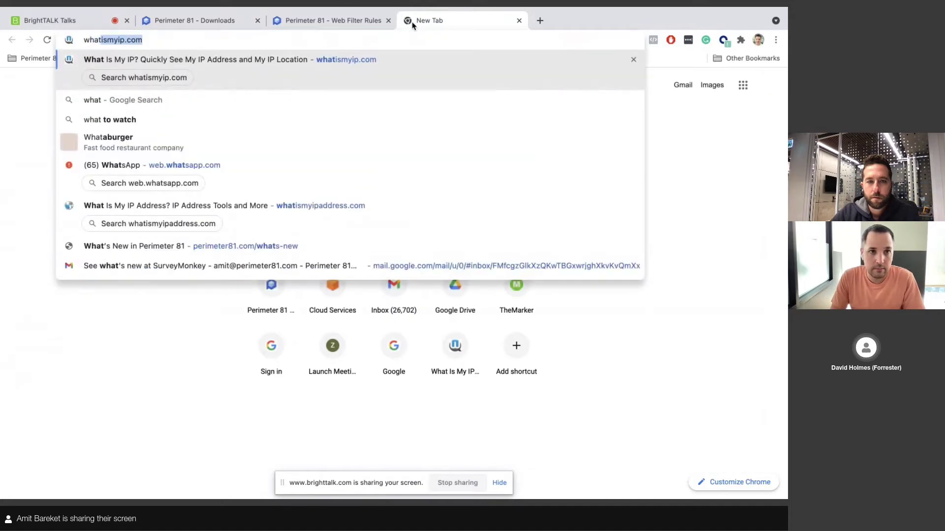
{"action": "key", "text": "Return"}
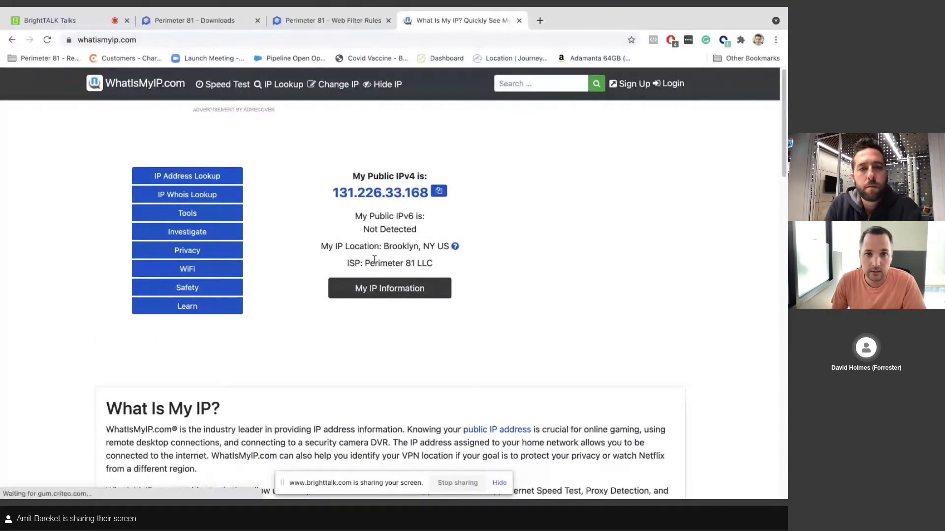
{"action": "left_click_drag", "start_coordinate": [346, 262], "coordinate": [435, 268]}
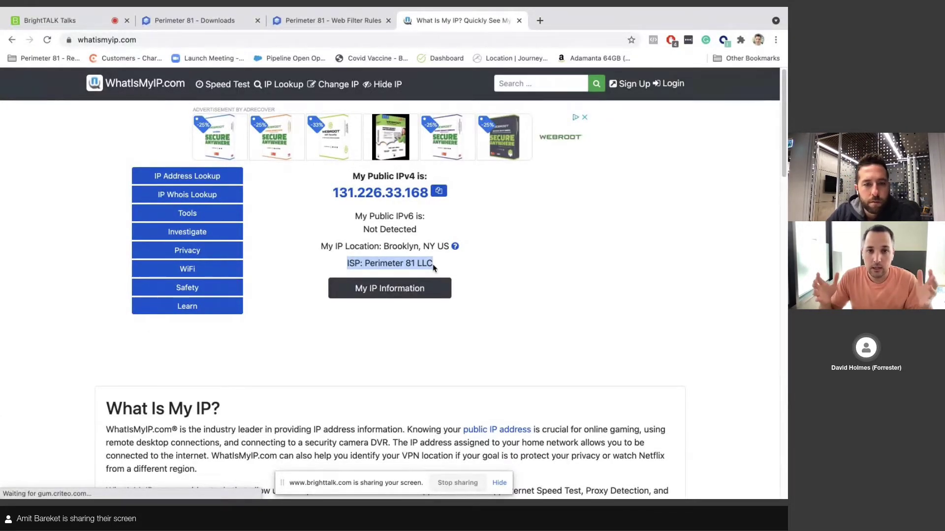
- Close the What Is My IP tab to return to the Downloads page
{"action": "left_click", "coordinate": [518, 21]}
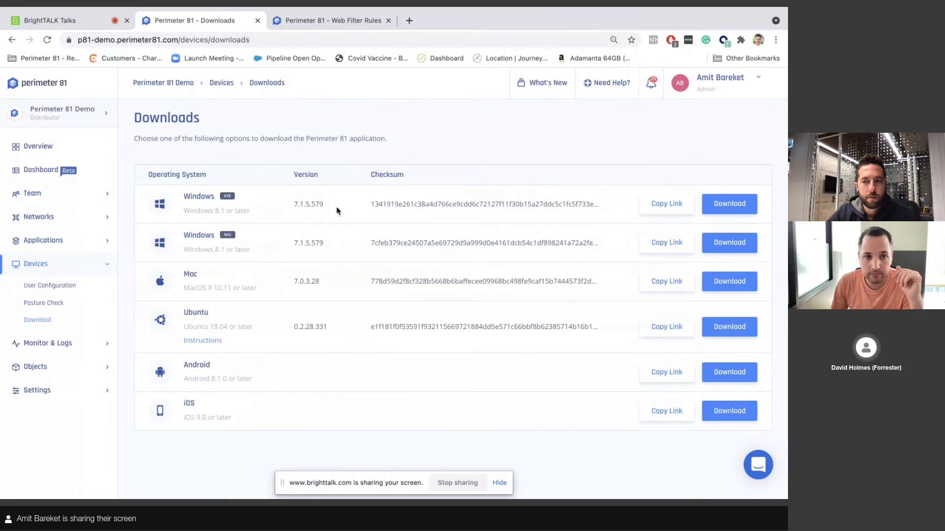
- Open the DPC Sandbox posture check profile, then expand the Monitor & Logs and Applications menus
{"action": "left_click", "coordinate": [53, 303]}
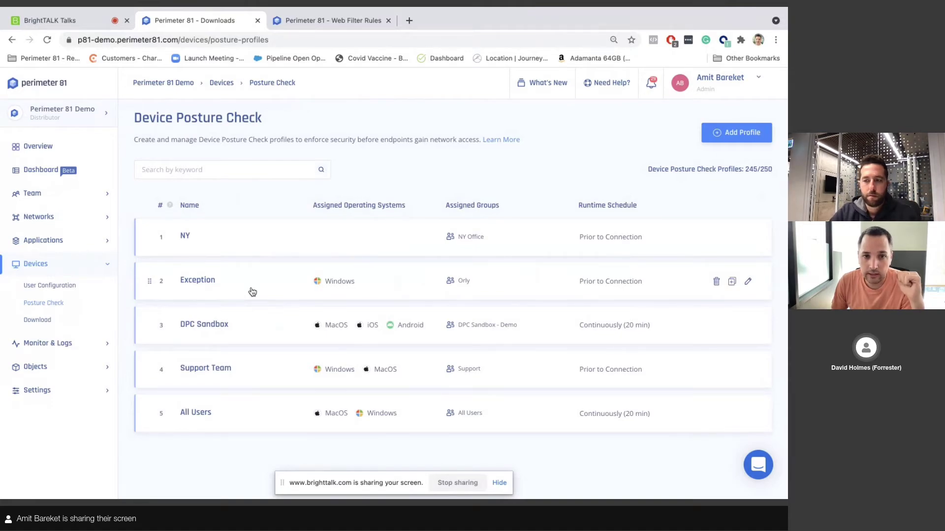
{"action": "left_click", "coordinate": [258, 320]}
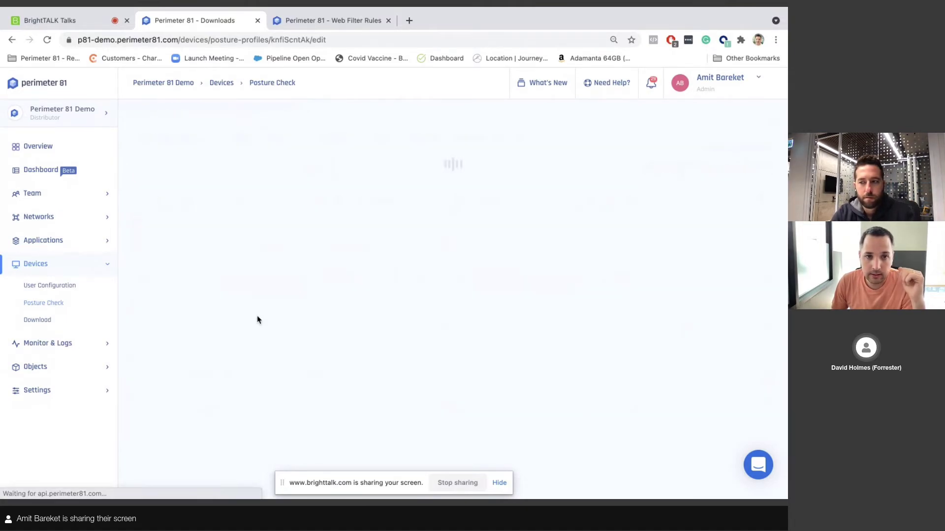
{"action": "scroll", "coordinate": [260, 317], "scroll_direction": "down", "scroll_amount": 2}
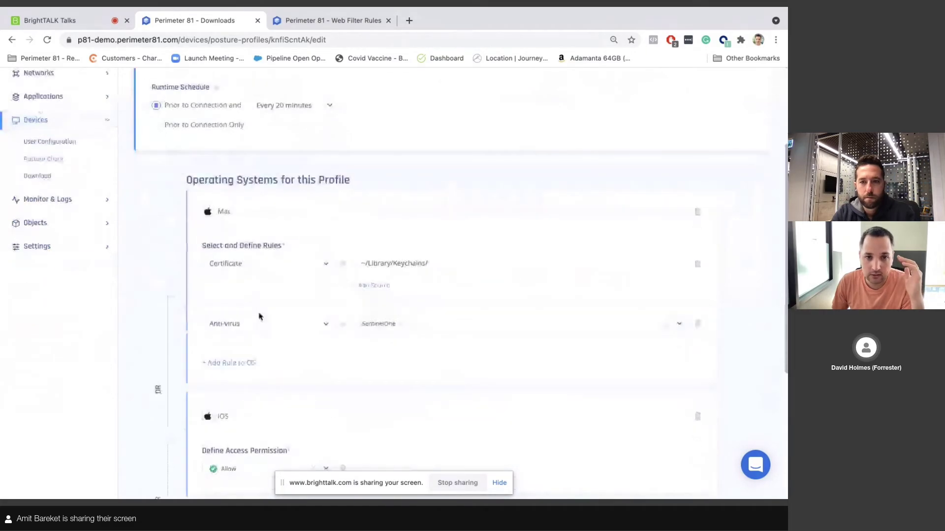
{"action": "scroll", "coordinate": [259, 316], "scroll_direction": "down", "scroll_amount": 3}
{"action": "scroll", "coordinate": [223, 245], "scroll_direction": "up", "scroll_amount": 2}
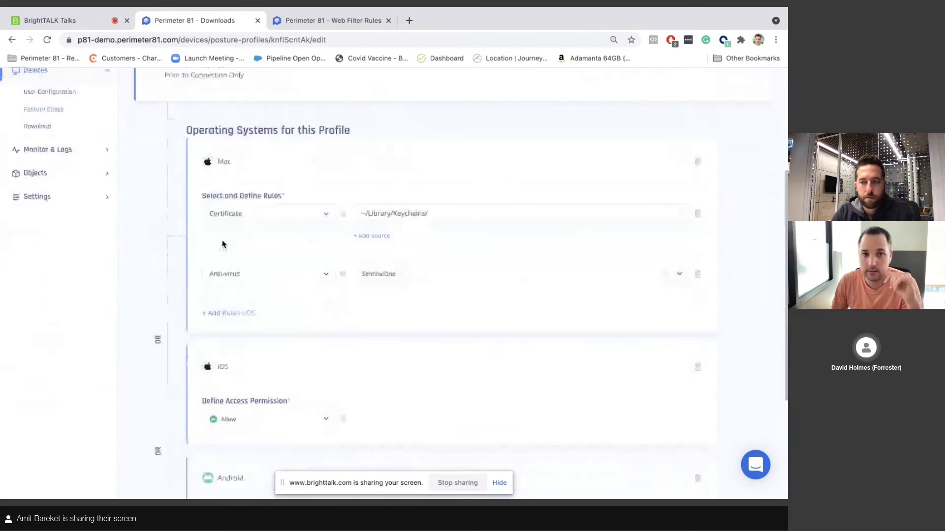
{"action": "scroll", "coordinate": [158, 221], "scroll_direction": "up", "scroll_amount": 1}
{"action": "scroll", "coordinate": [111, 207], "scroll_direction": "up", "scroll_amount": 1}
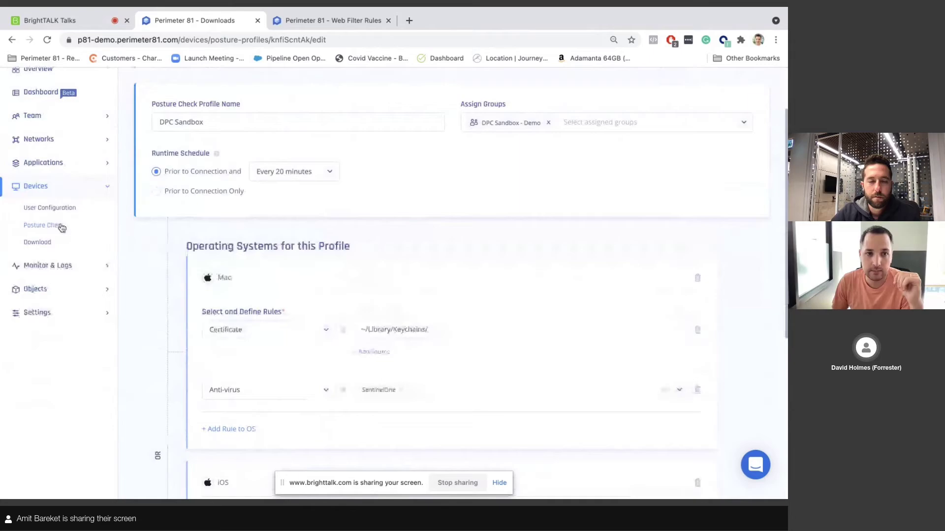
{"action": "left_click", "coordinate": [49, 266]}
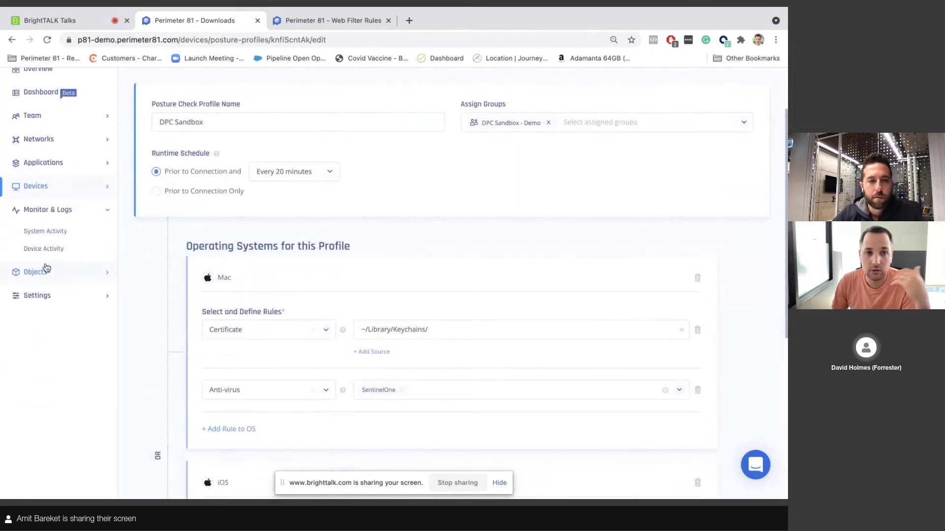
{"action": "left_click", "coordinate": [55, 171]}
- Open Applications > Applications to list the Office, RDP-Demo and SSH-Azure apps
{"action": "left_click", "coordinate": [50, 183]}
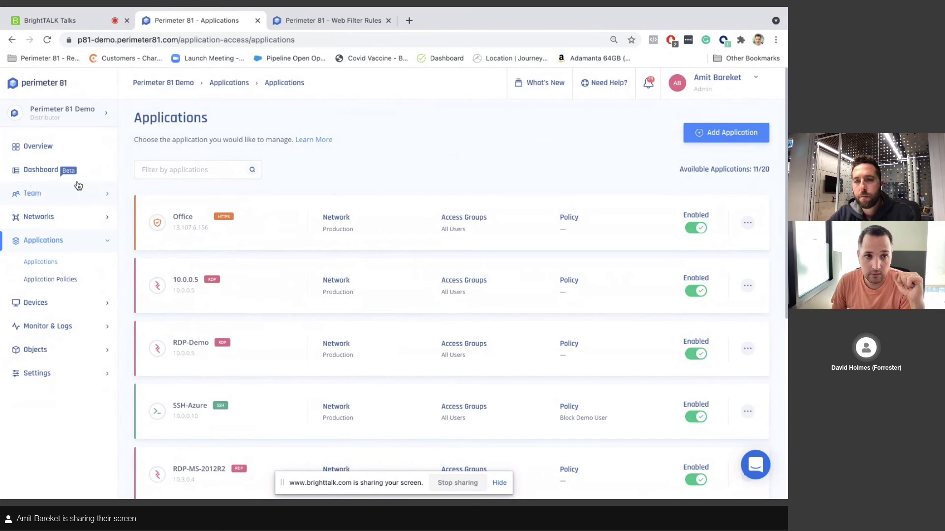
- Open the Dashboard showing 33 sessions, 105/202 members, 13/30 gateways and 9/20 applications
{"action": "left_click", "coordinate": [45, 172]}
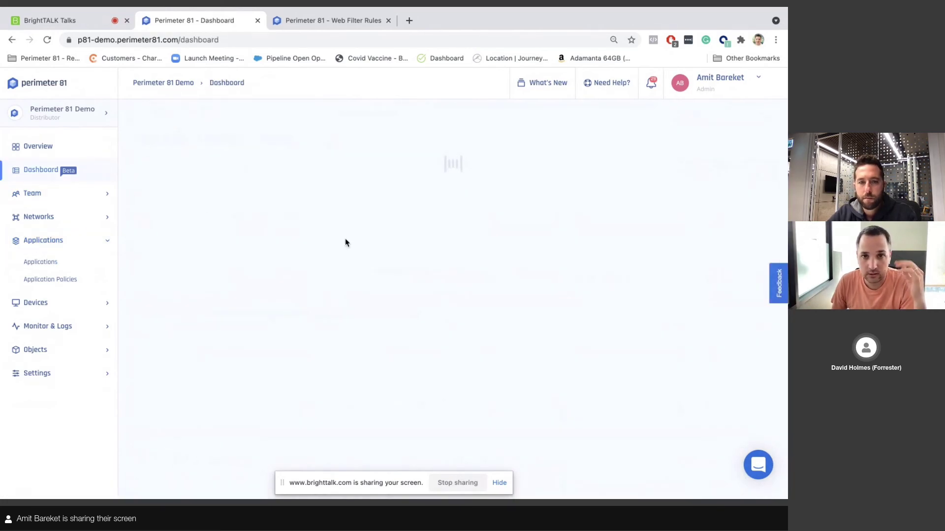
{"action": "scroll", "coordinate": [355, 257], "scroll_direction": "down", "scroll_amount": 3}
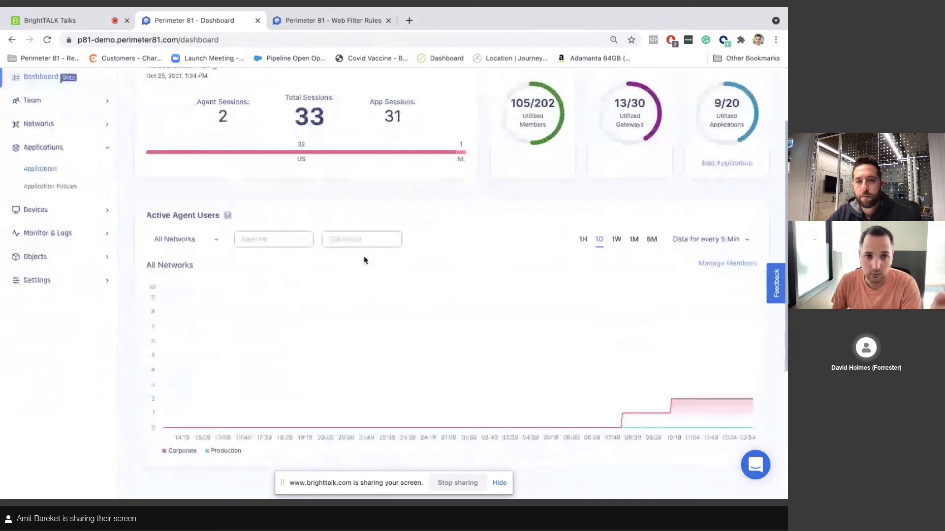